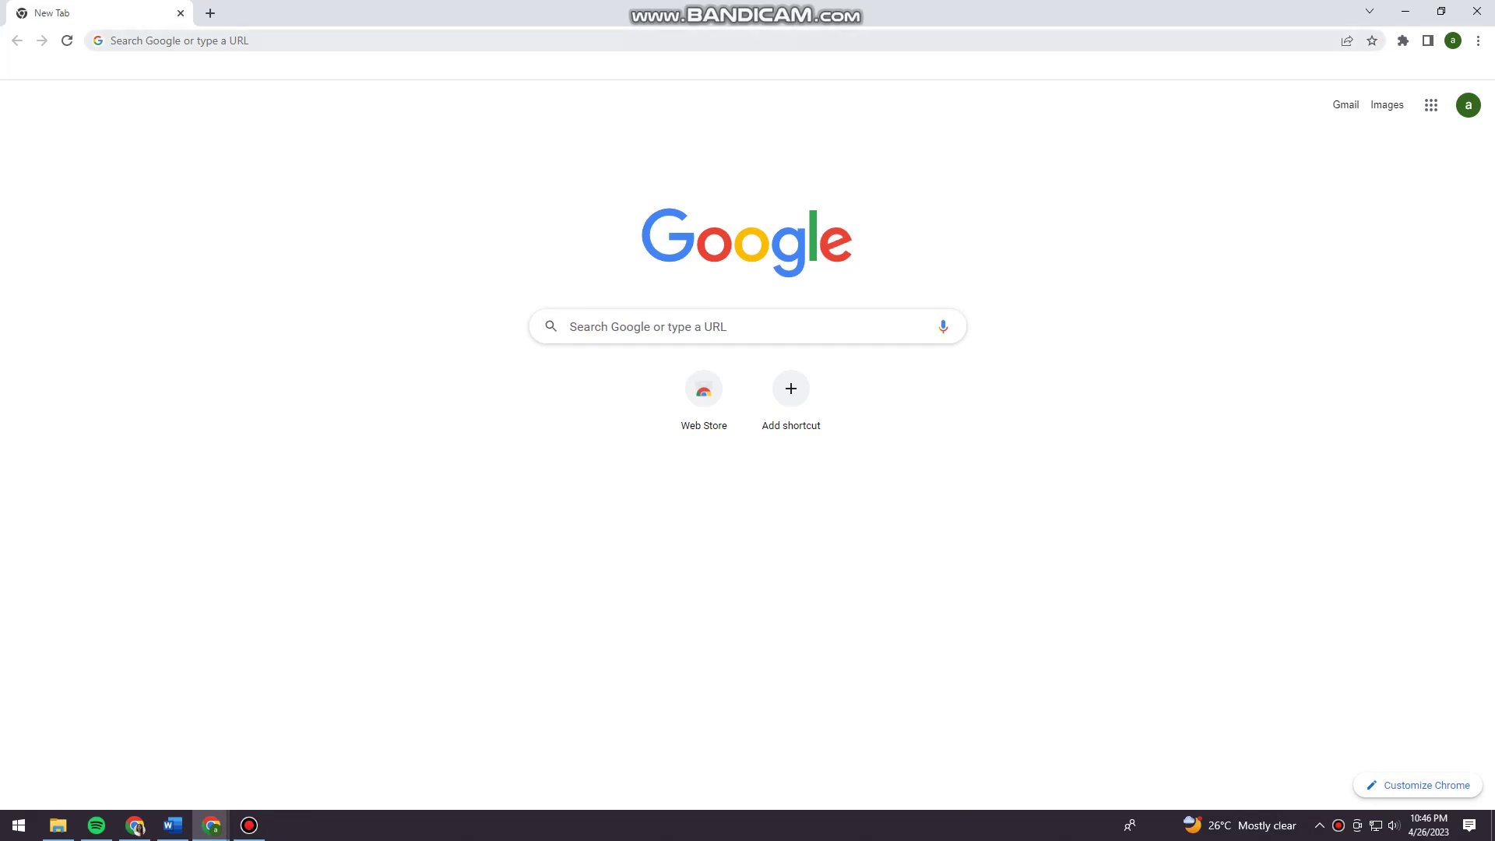
key(ctrl+l)
text(discord.com/channels/@me)
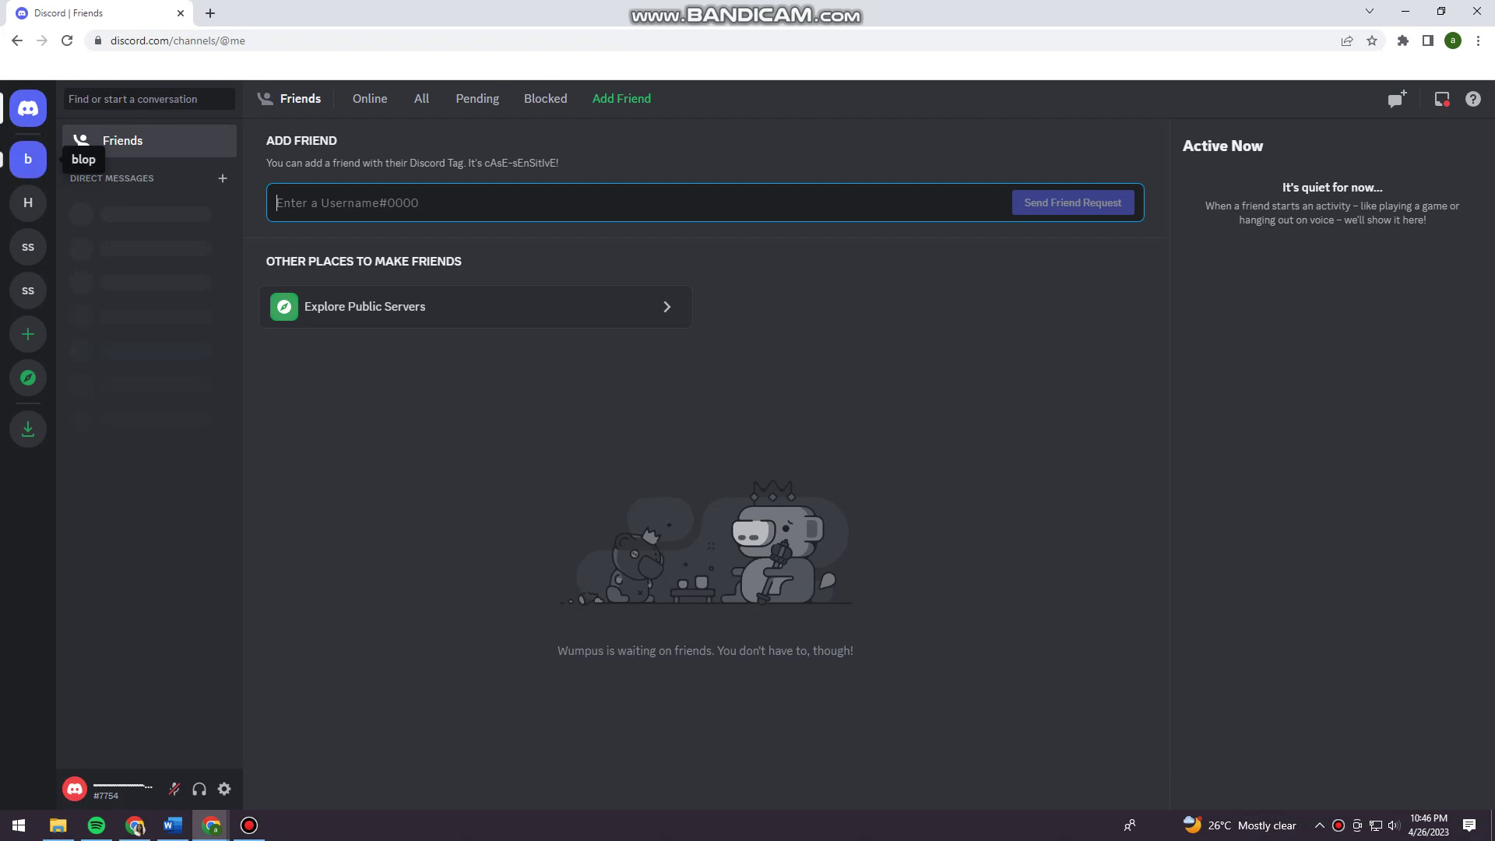
click(29, 158)
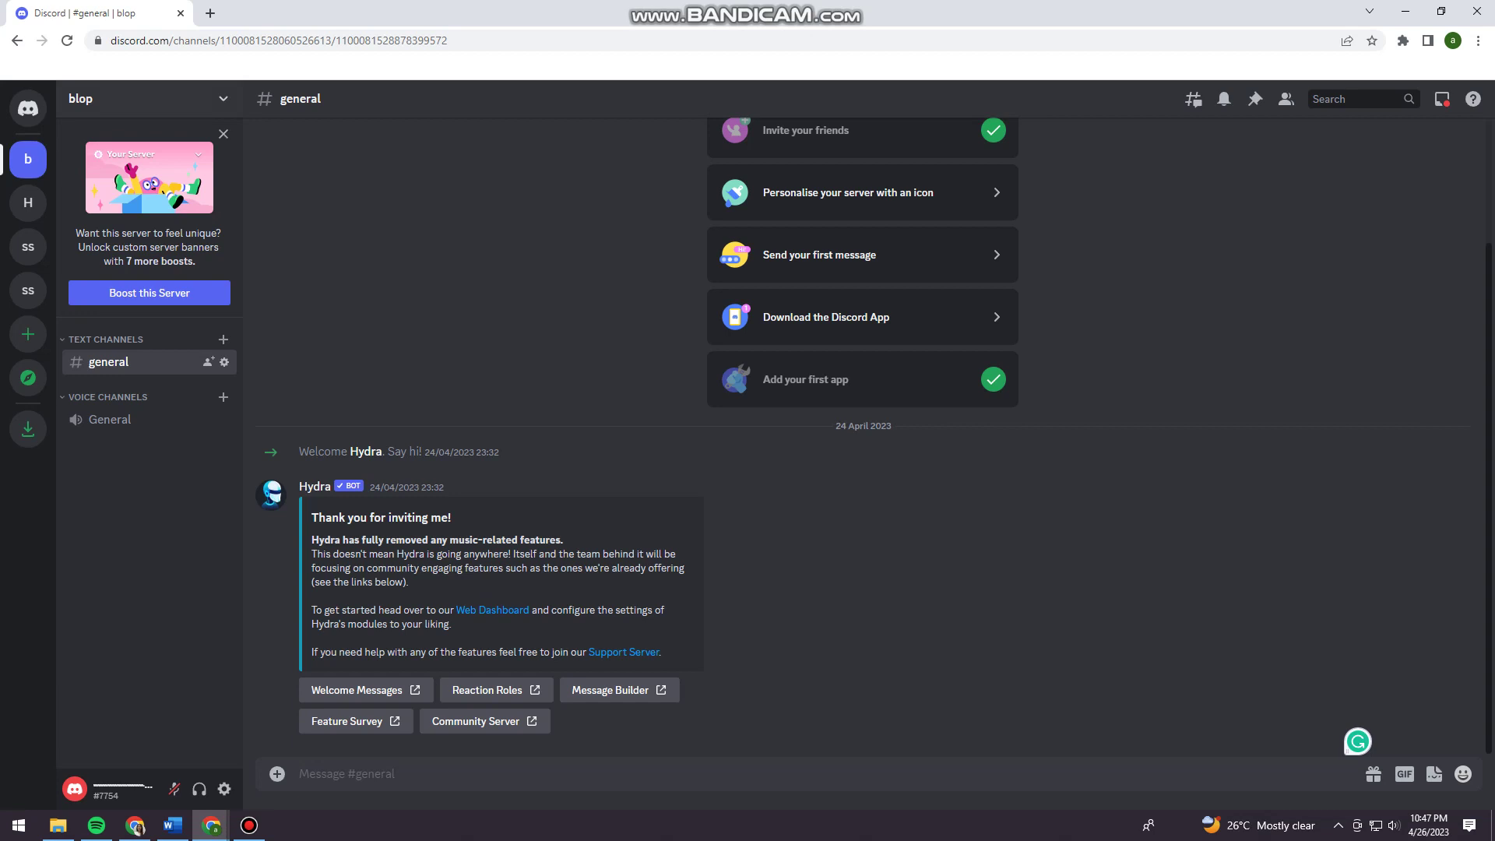
Step: Open the blop server's Server Settings from its name menu
click(150, 98)
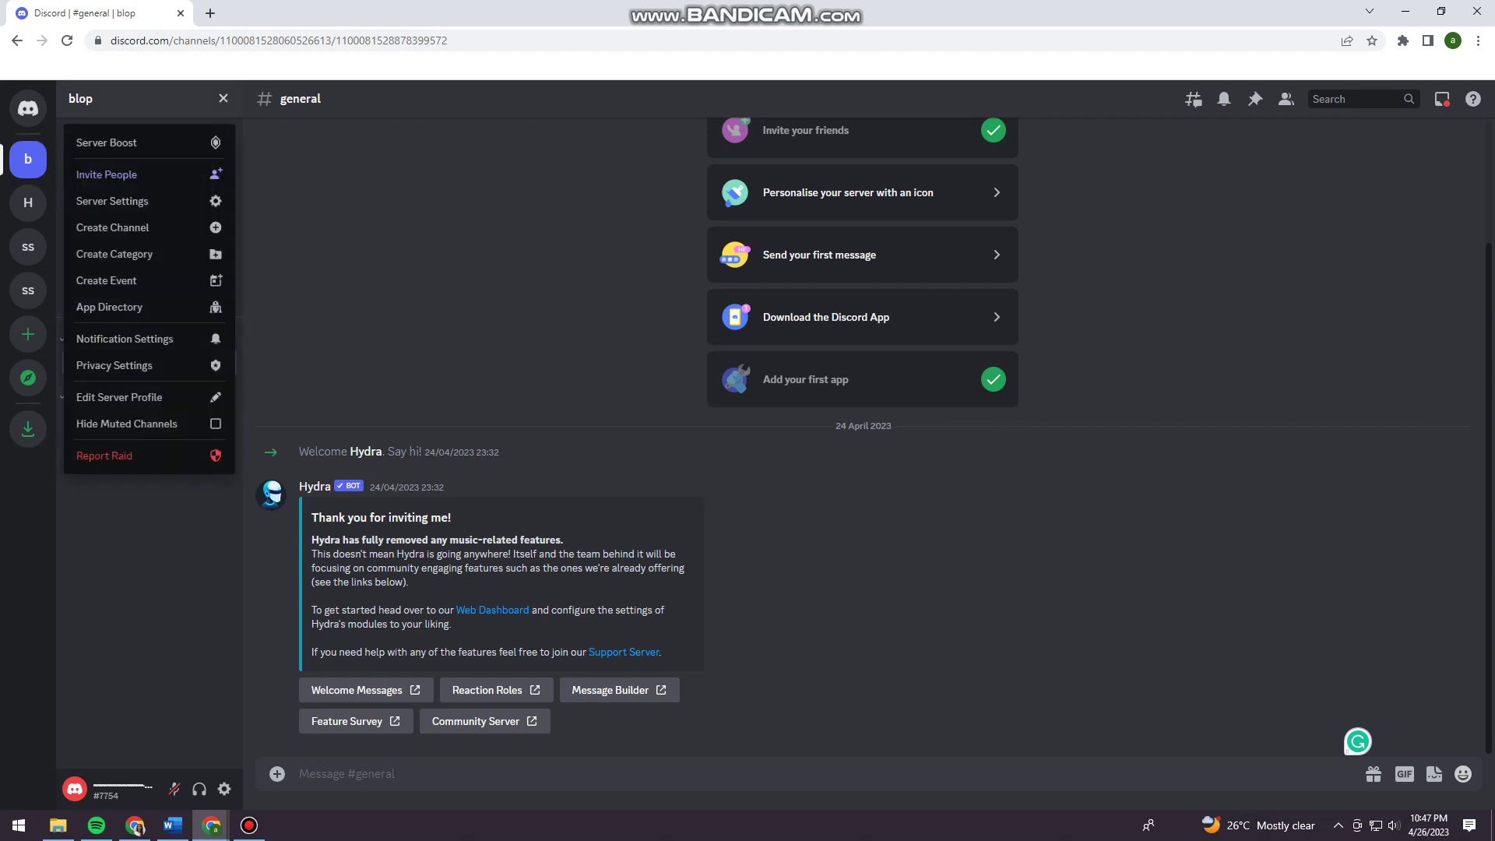
click(112, 201)
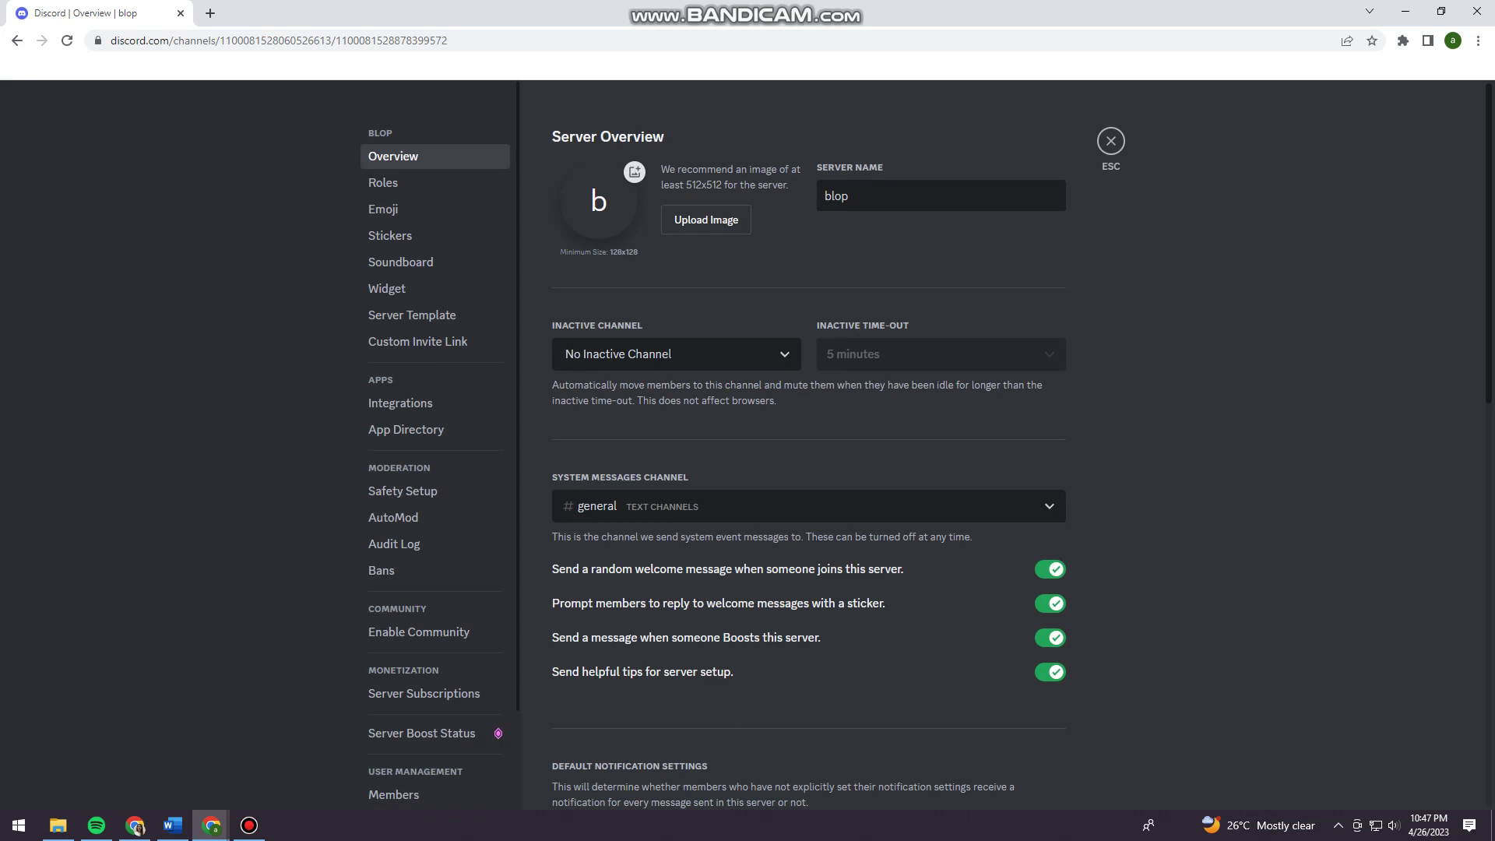
Step: Open the Audit Log and browse the user and action filters, leaving both at All
click(394, 543)
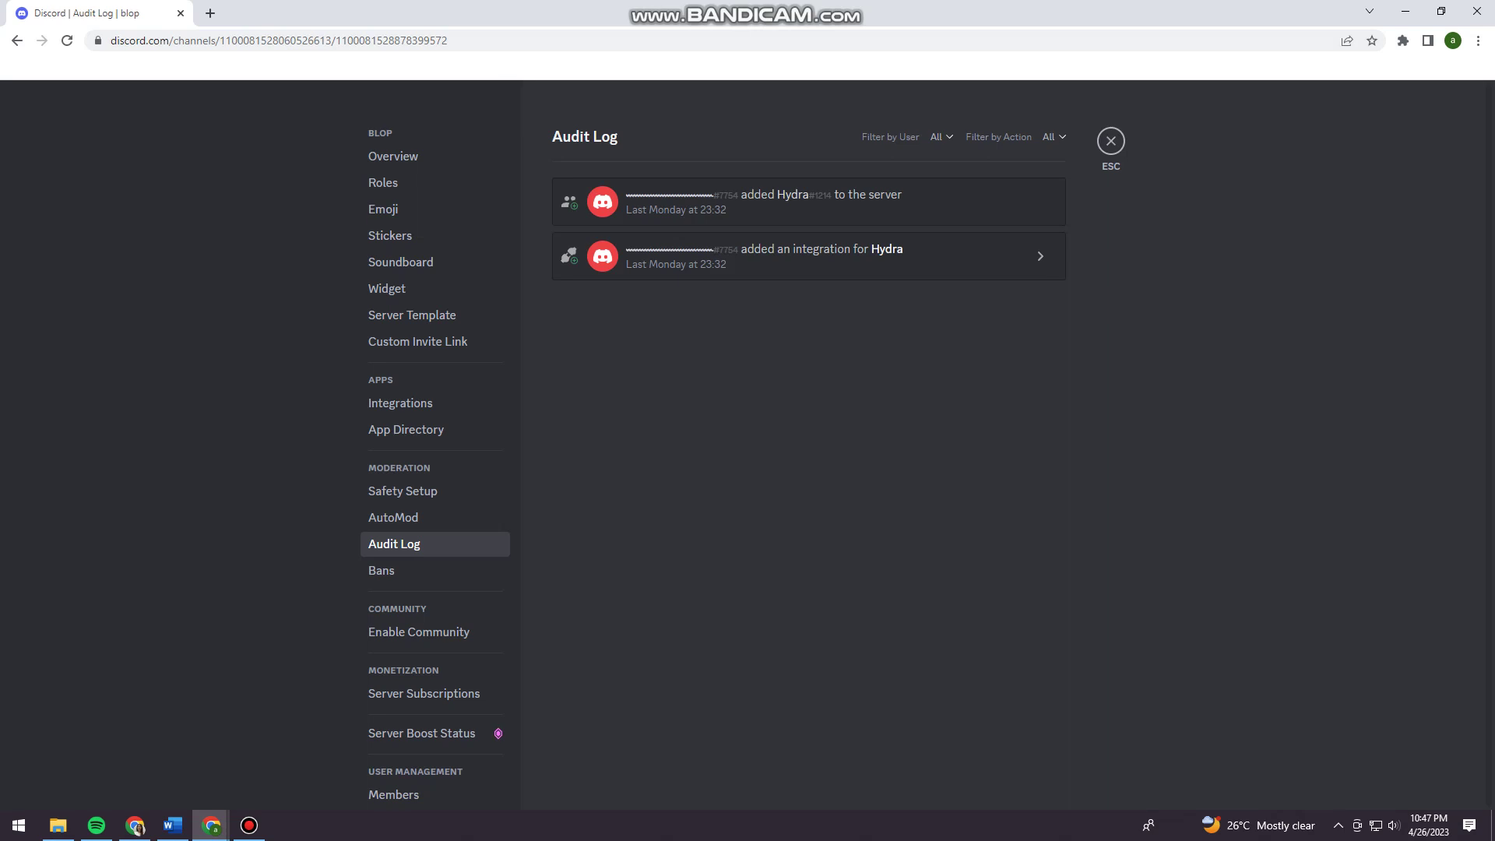
click(940, 136)
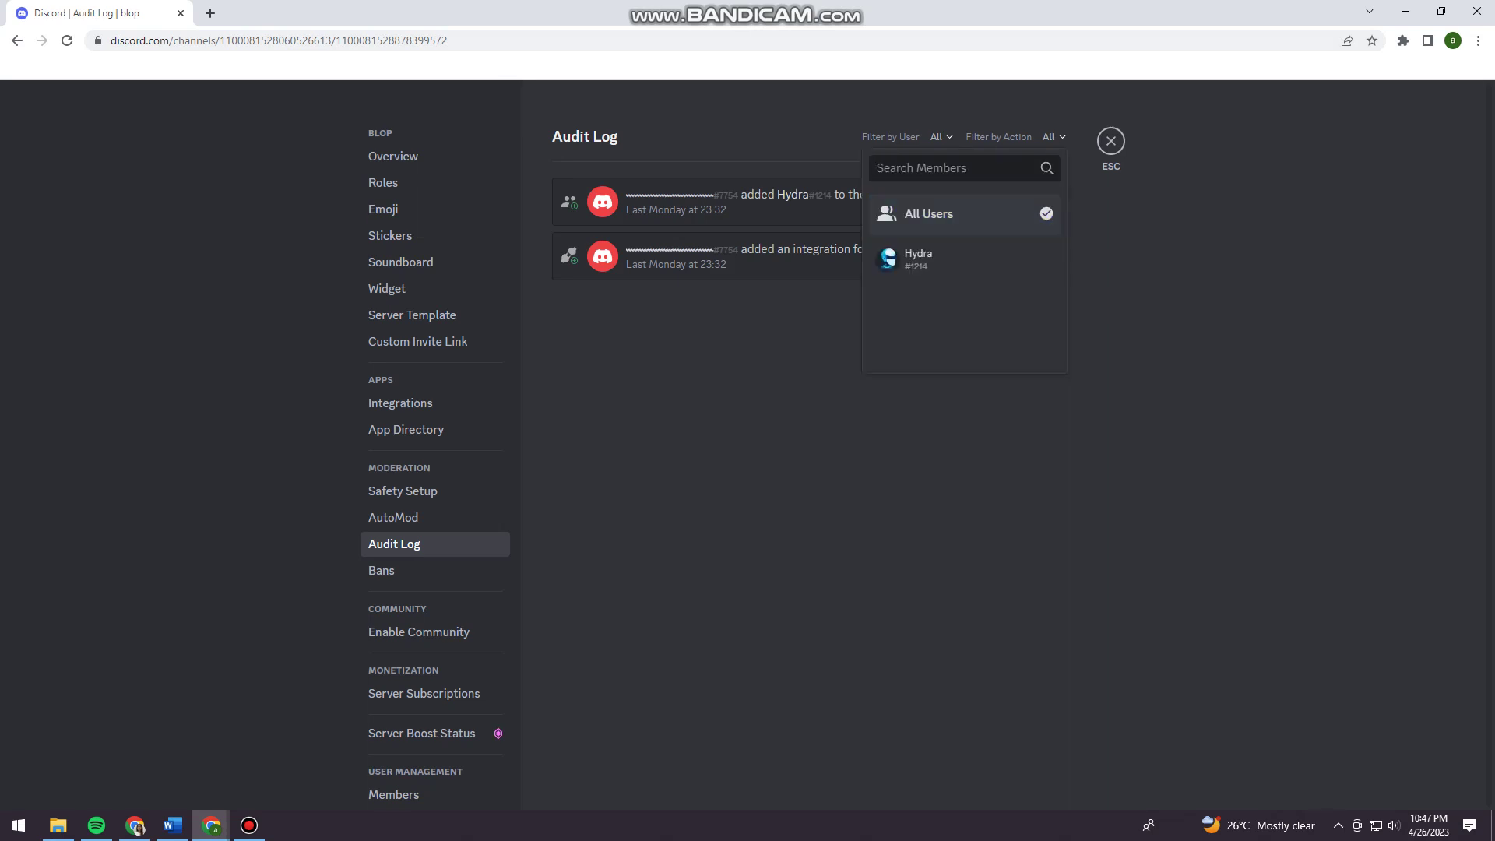
key(Escape)
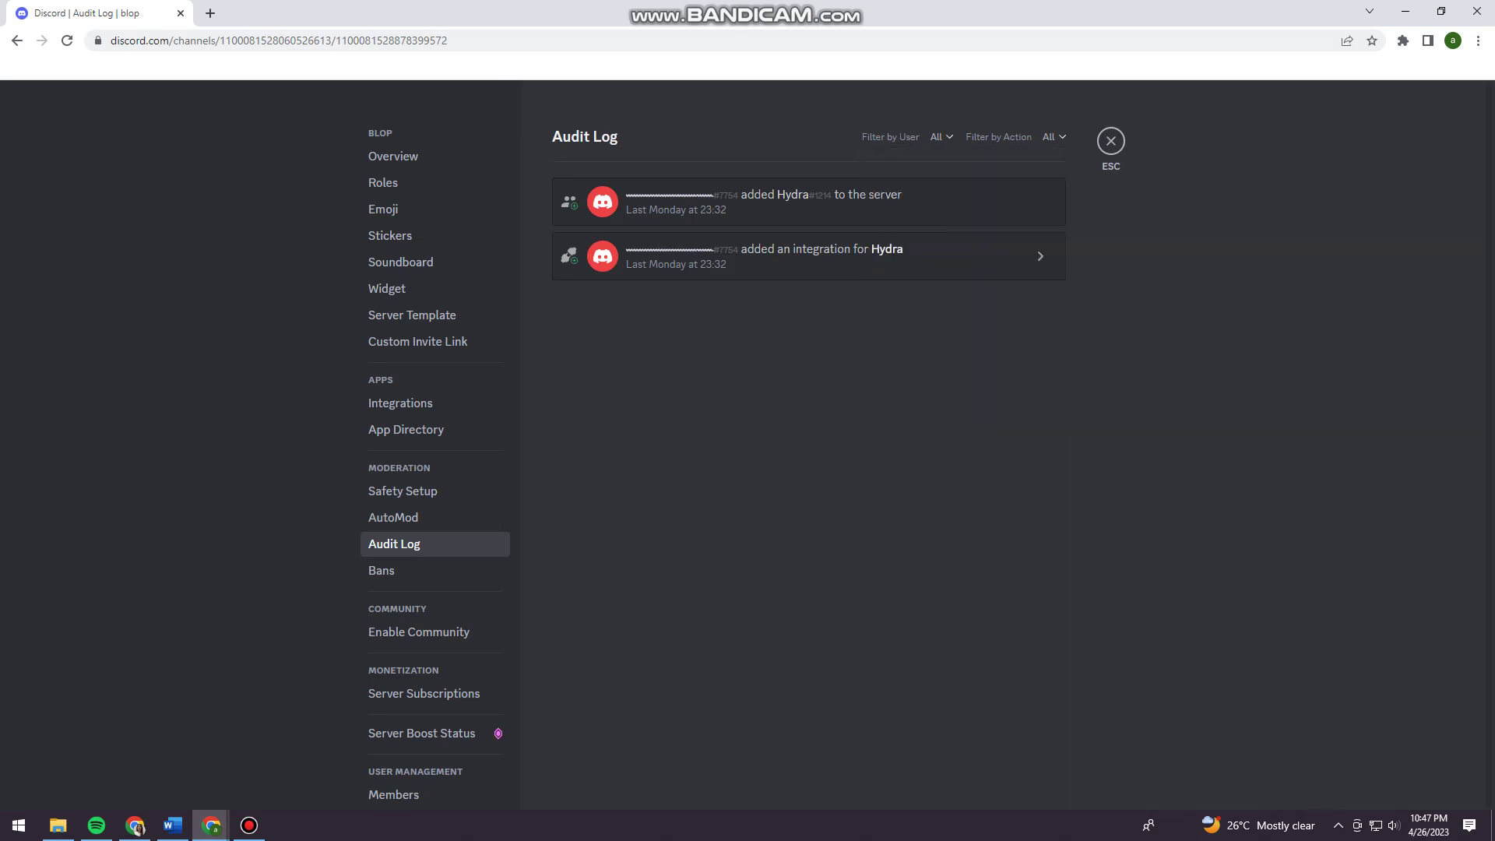
click(1054, 137)
scroll(1070, 257, down, 3)
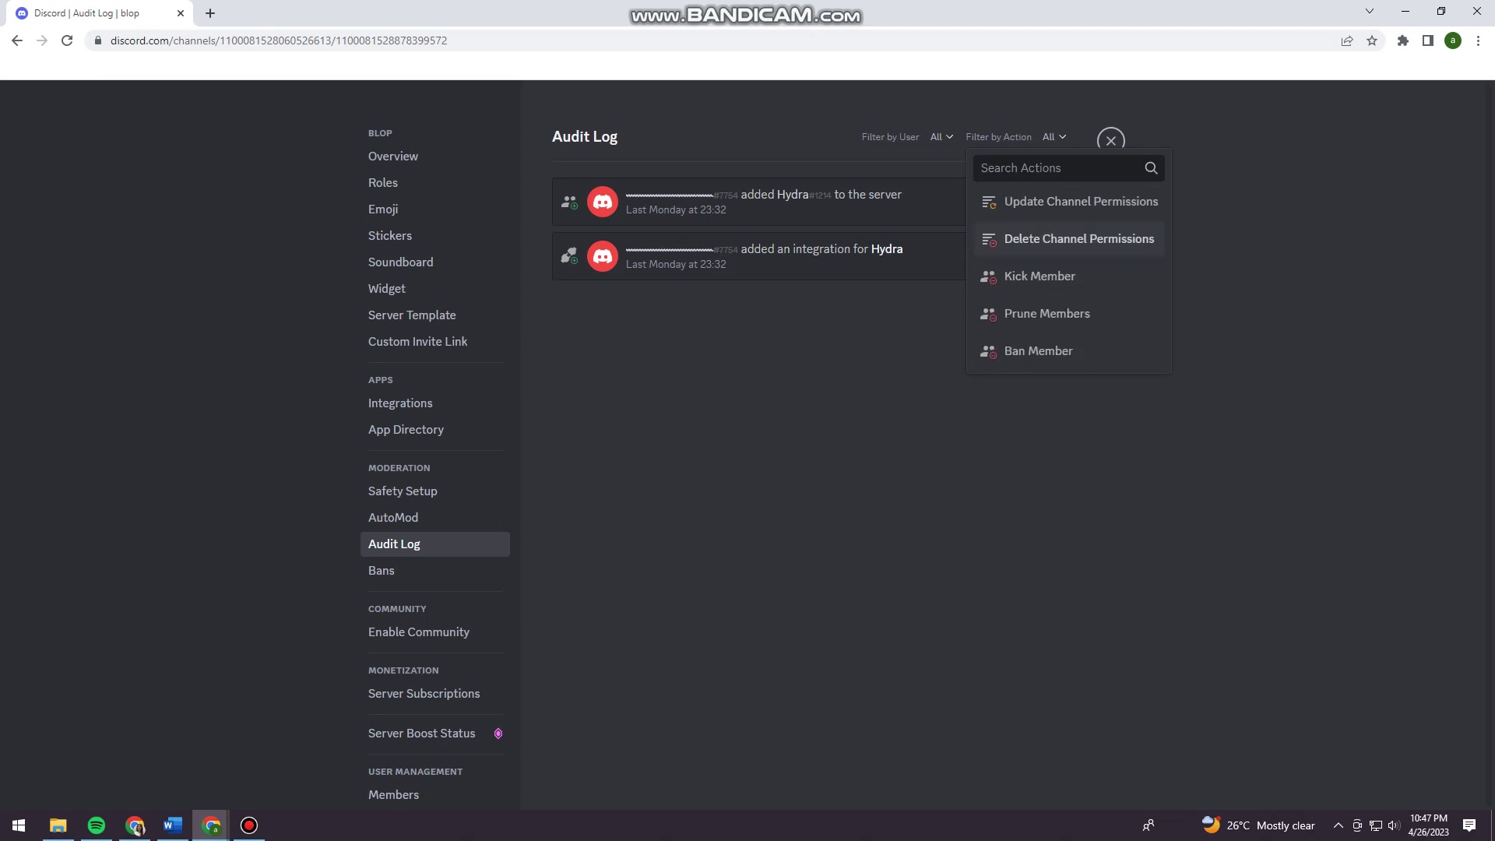
scroll(1069, 268, down, 3)
scroll(1070, 269, down, 3)
scroll(1070, 269, down, 3)
key(Escape)
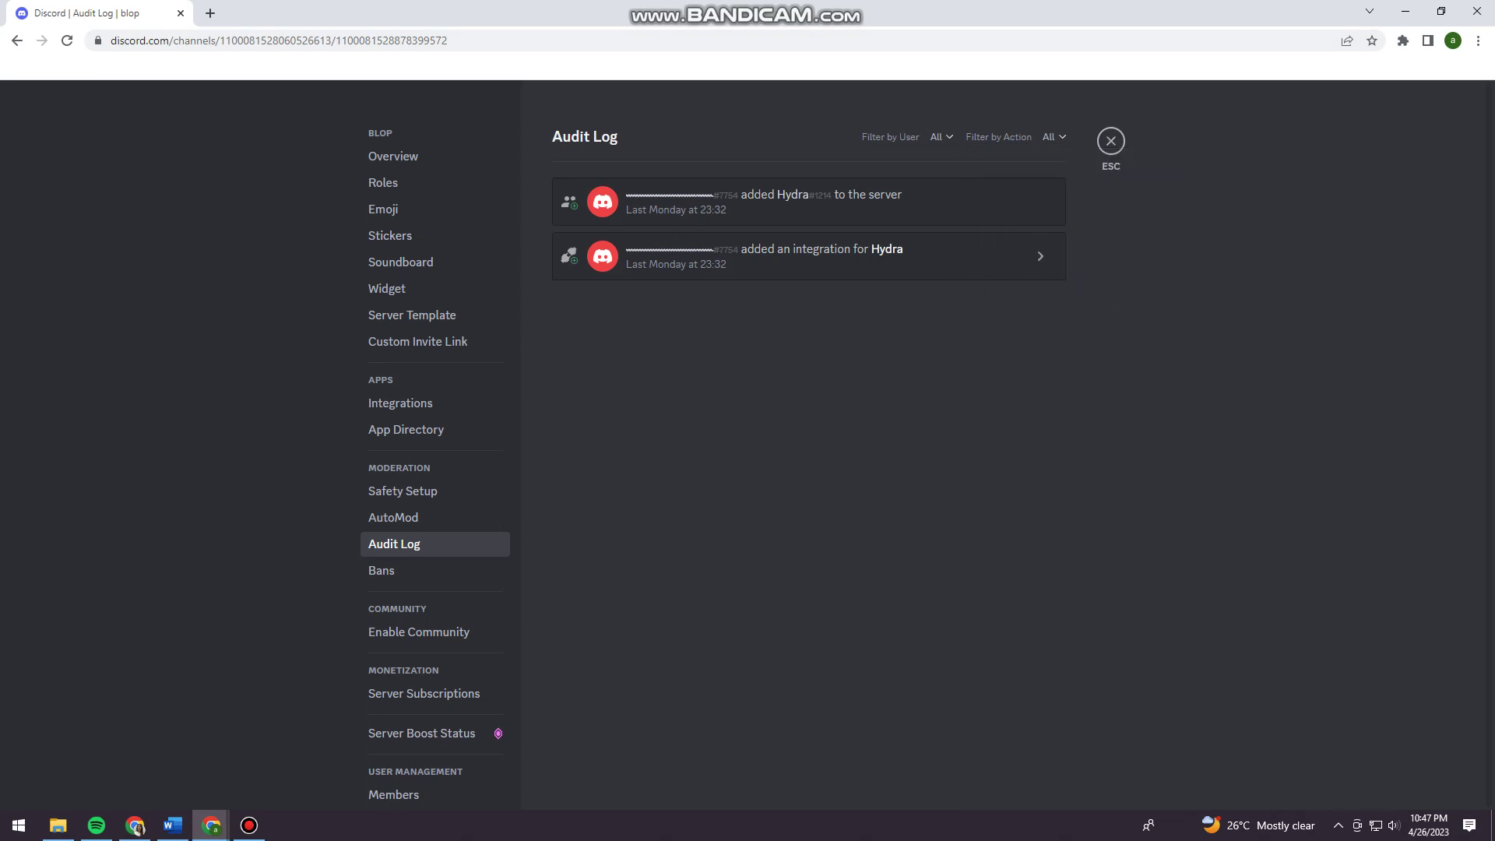